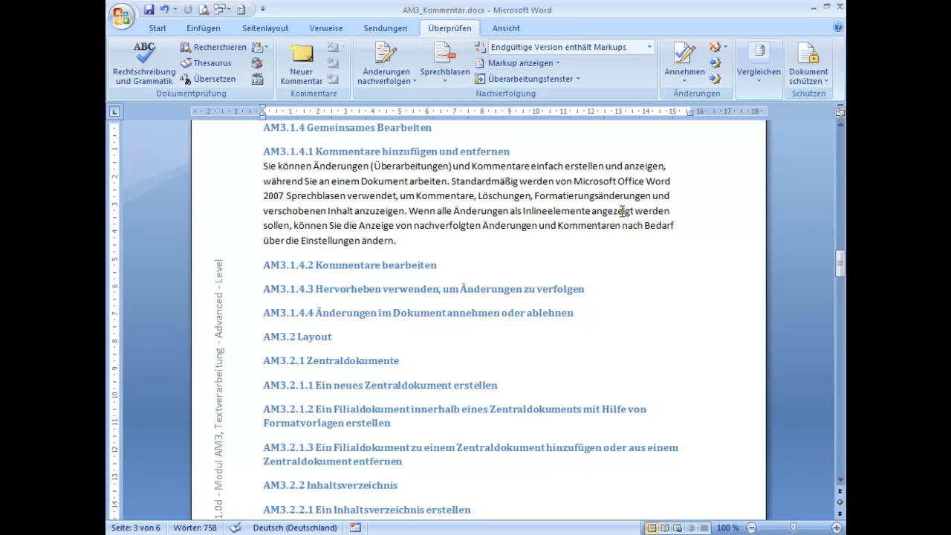
# - Attach the comment 'Was sind Inlineelemente. Bitte erkläre das' to the word Inlineelemente
pyautogui.click(590, 210)
pyautogui.click(303, 57)
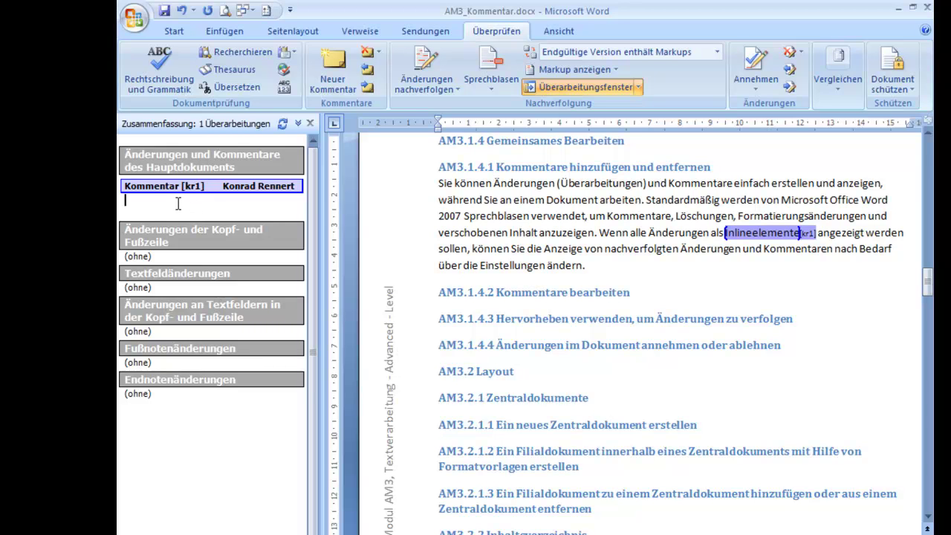
pyautogui.write('Was sind')
pyautogui.write(' Inlineelemente. Bitte erkläre da')
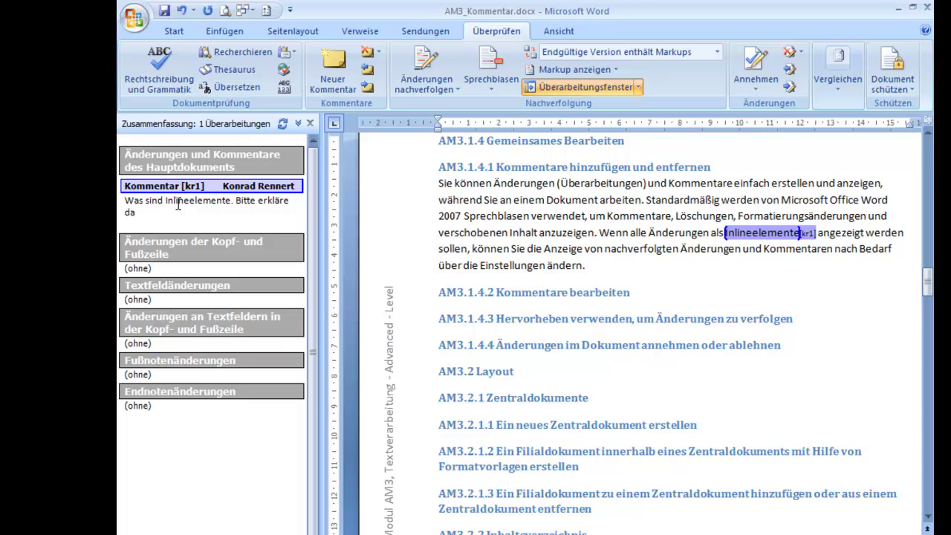
pyautogui.write('s')
pyautogui.click(583, 265)
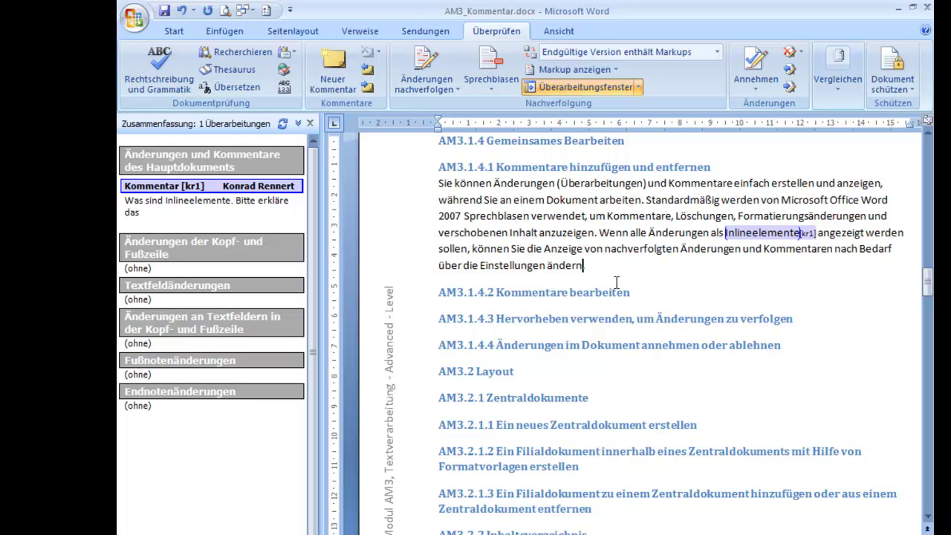
# - Add a 'test' comment on ändern and end the first comment with a question mark
pyautogui.click(333, 67)
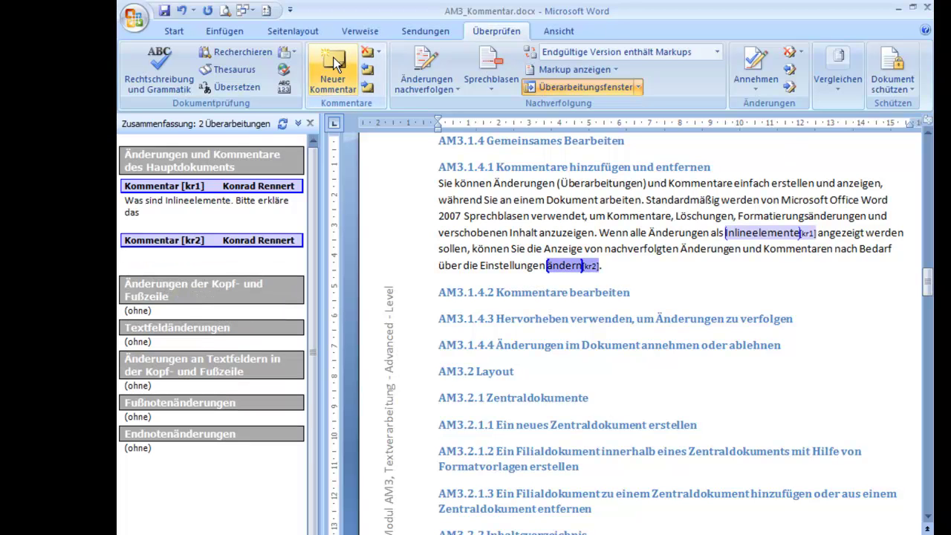
pyautogui.write('test')
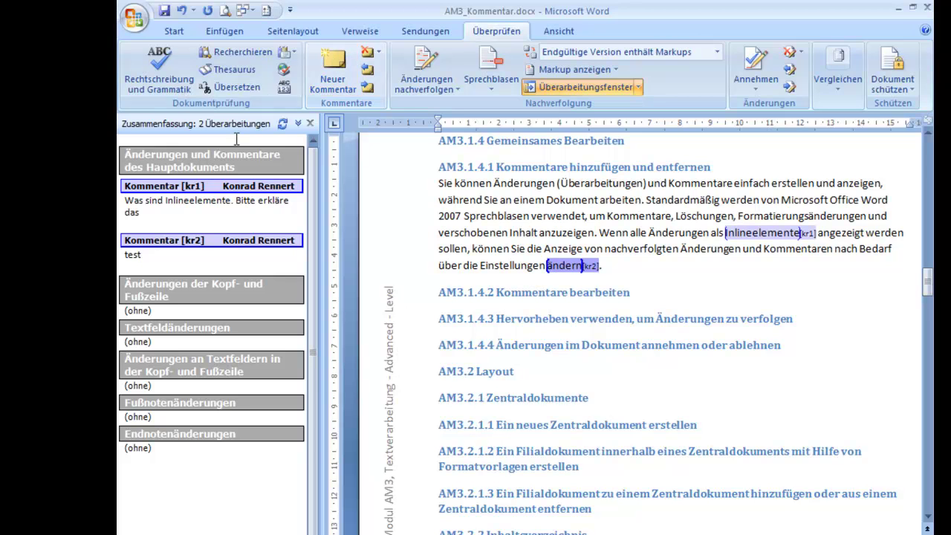
pyautogui.click(181, 213)
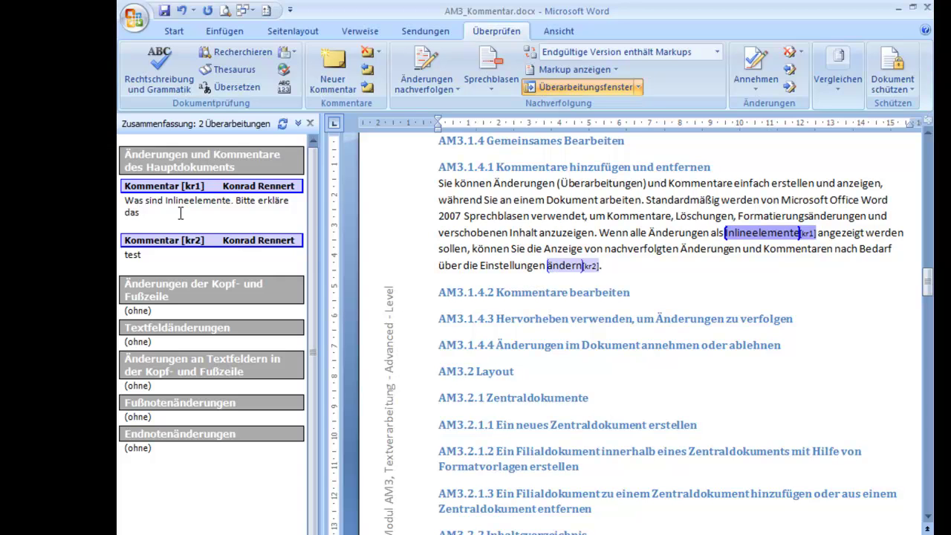
pyautogui.write('?')
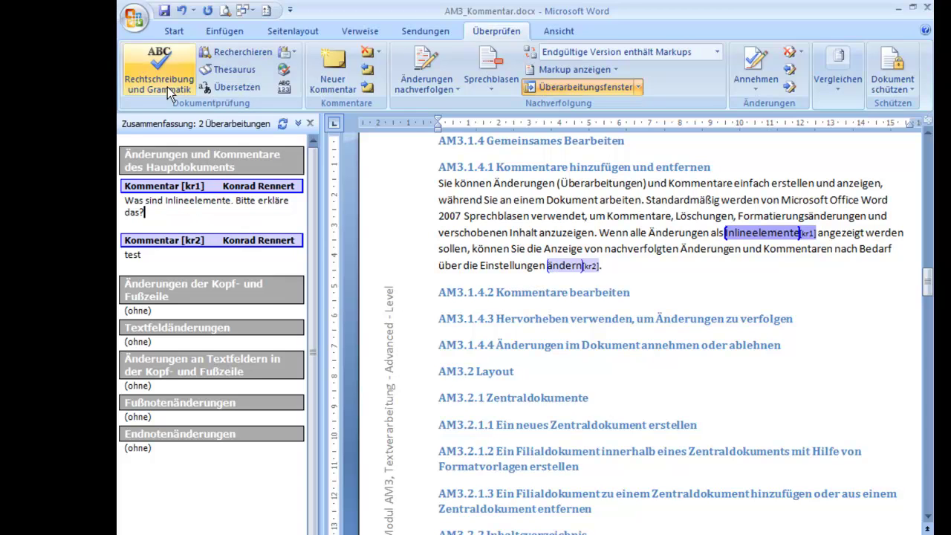
# - Save the document with its two comments and place the cursor after nachverfolgten
pyautogui.click(165, 12)
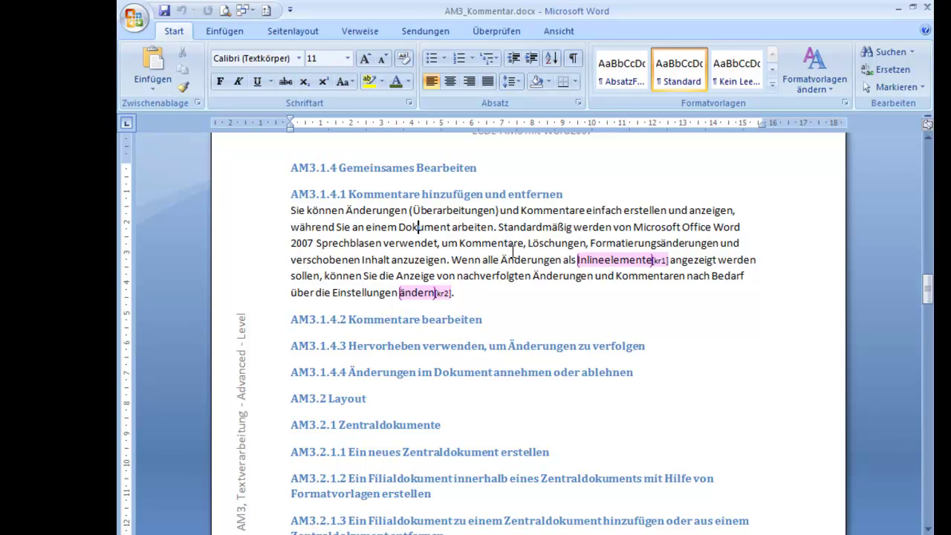
pyautogui.click(531, 276)
pyautogui.click(488, 33)
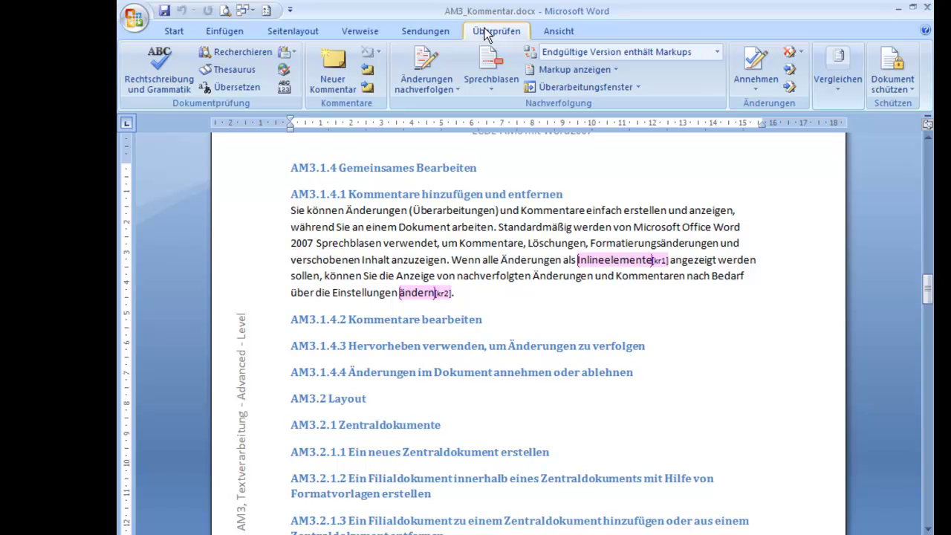
# - Add the second reviewer's comment 'Sind nachvollziehbare gemeint?' to the word nachverfolgten
pyautogui.click(336, 68)
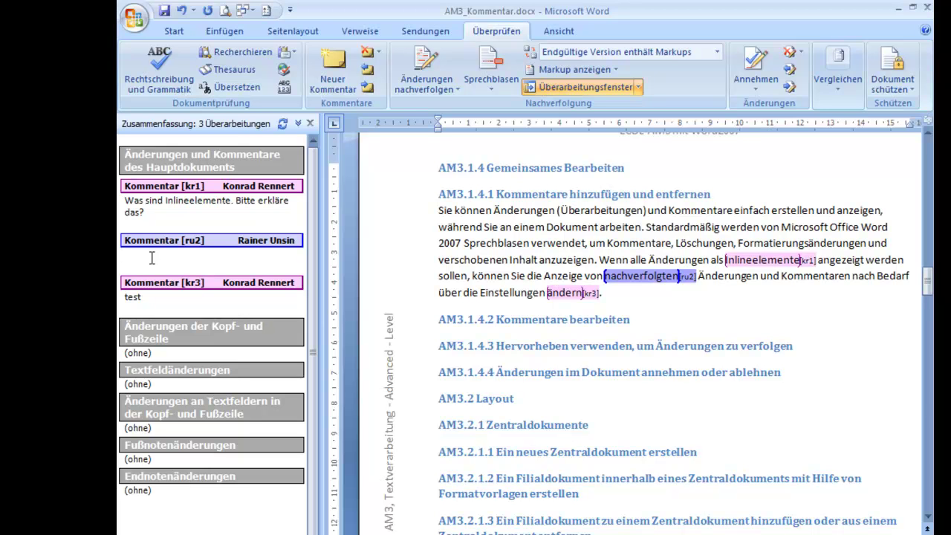
pyautogui.write('Sind')
pyautogui.write(' nachvollziehbare gemein')
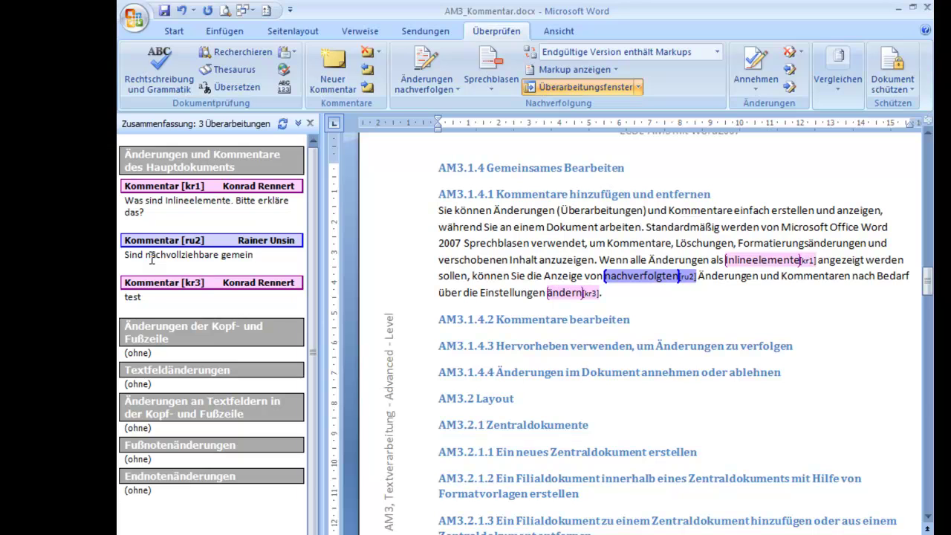
pyautogui.write('t?')
pyautogui.click(473, 291)
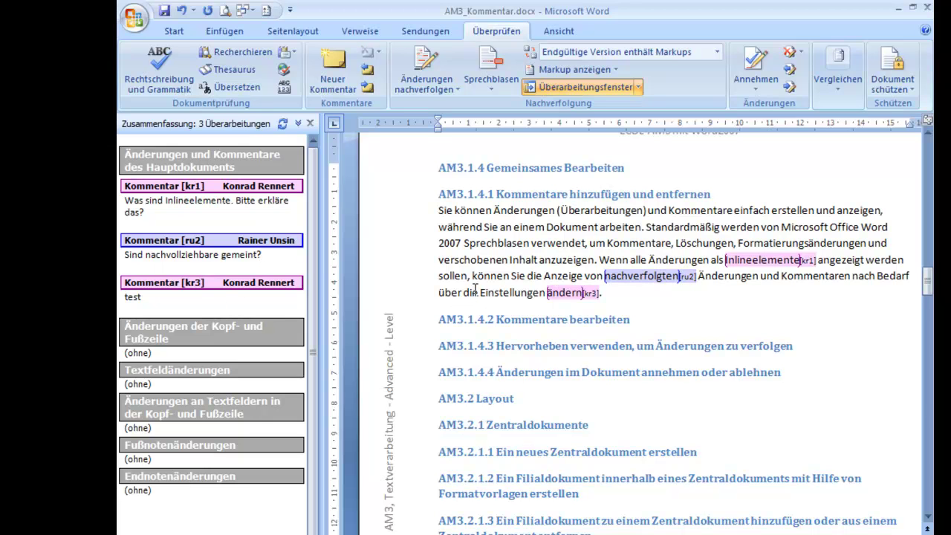
pyautogui.click(311, 124)
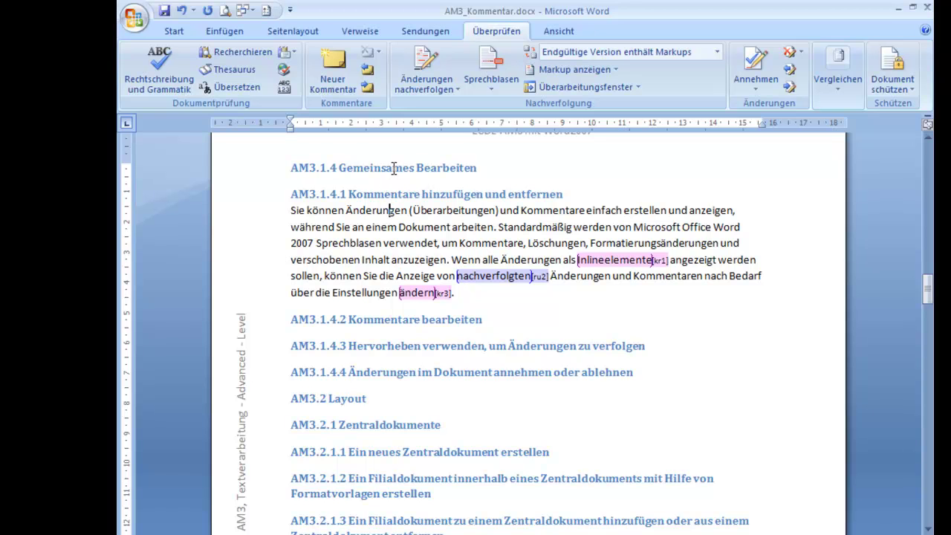
pyautogui.click(366, 88)
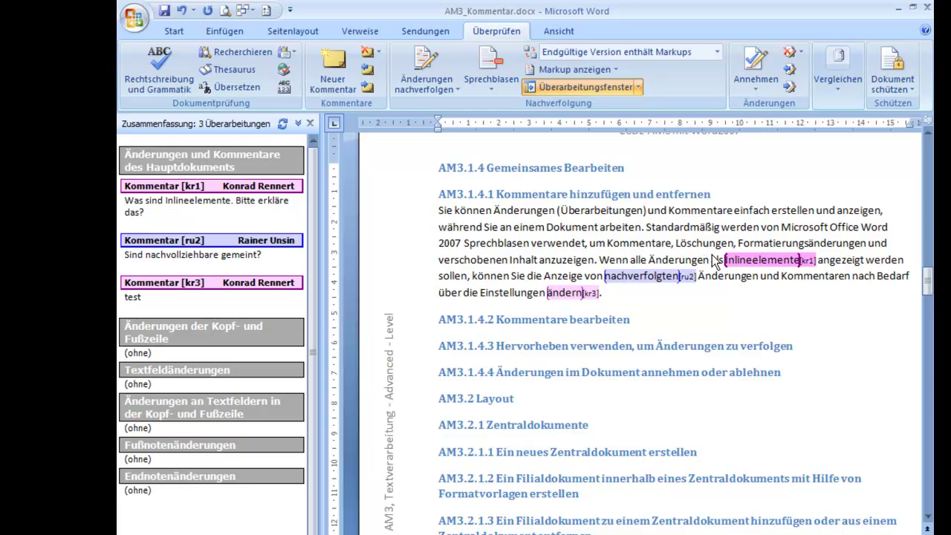
# - Delete the Inlineelemente and nachverfolgten comments, leaving only the 'test' comment on ändern
pyautogui.click(368, 54)
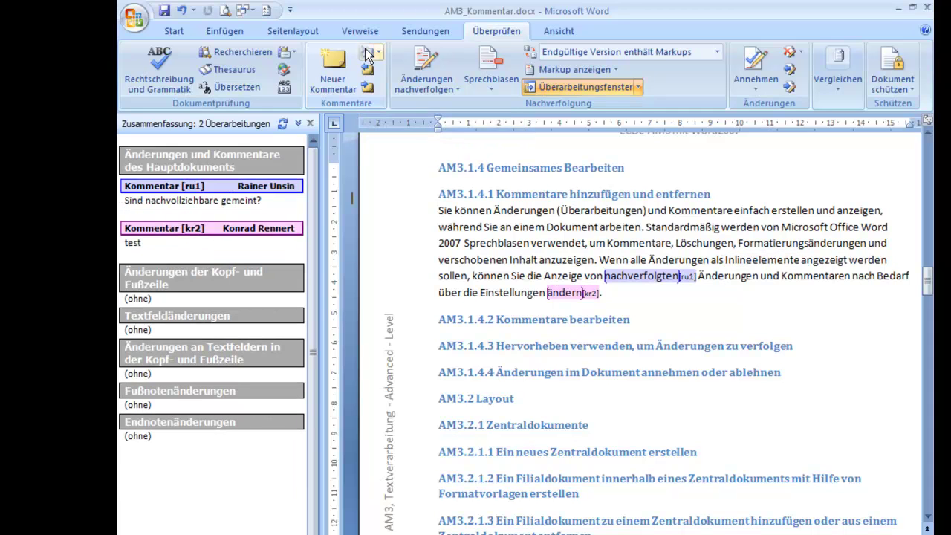
pyautogui.click(369, 87)
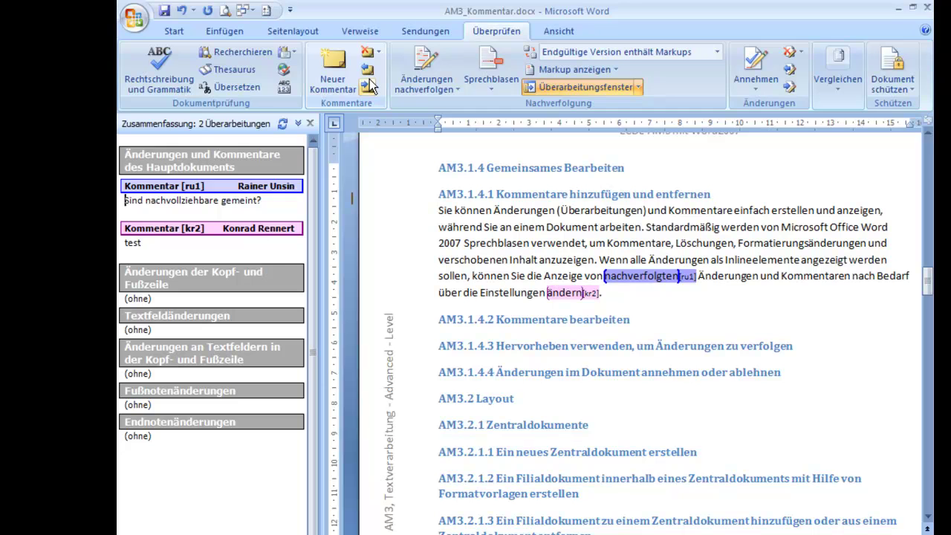
pyautogui.click(367, 55)
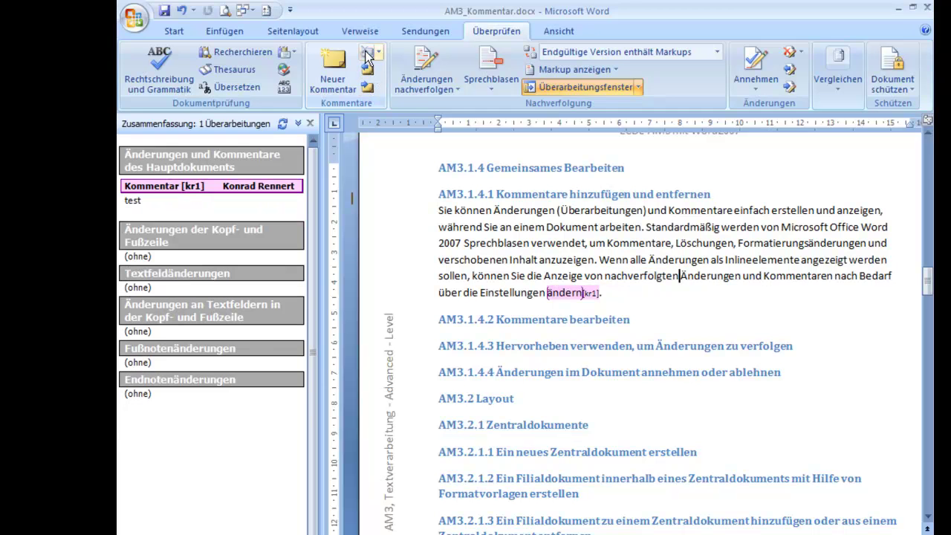
pyautogui.click(368, 87)
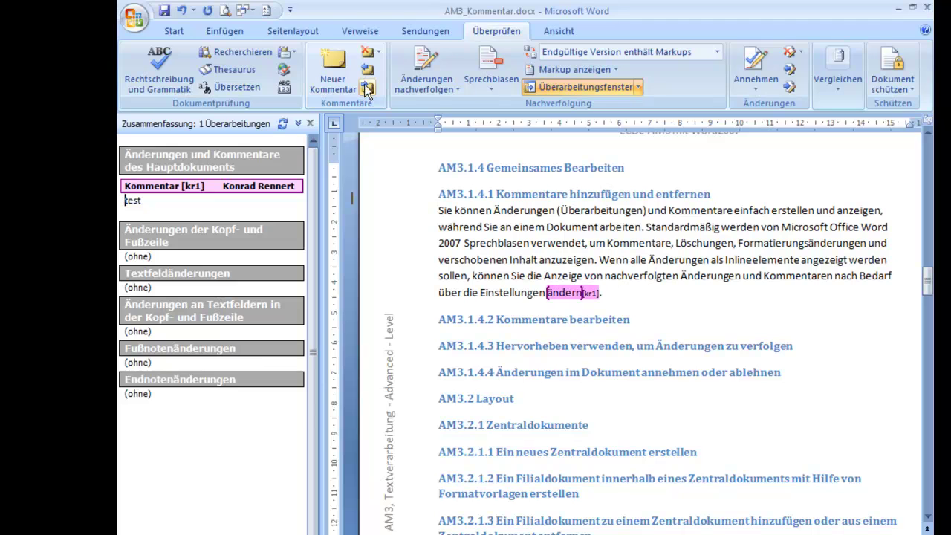